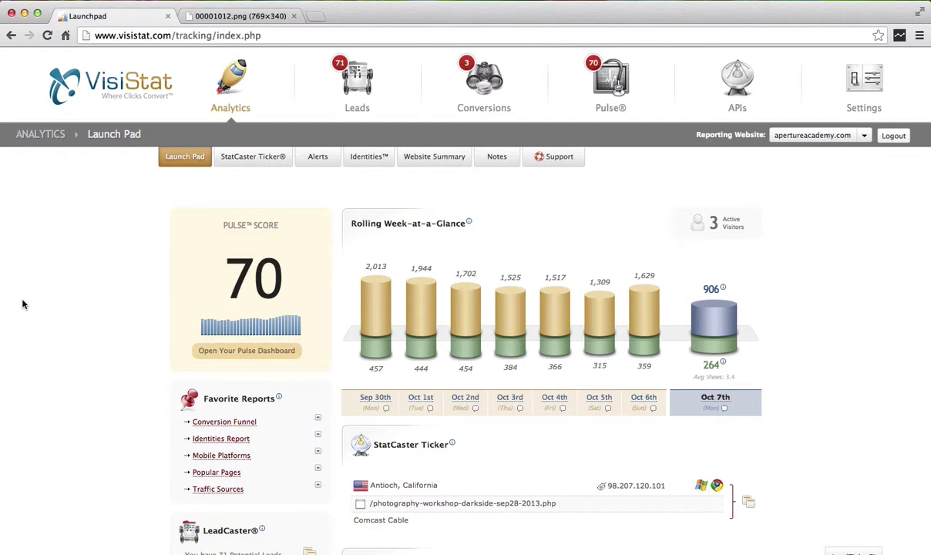
# - Open the Conversions menu for Ad Campaign and e-Commerce Tracking
pyautogui.click(473, 83)
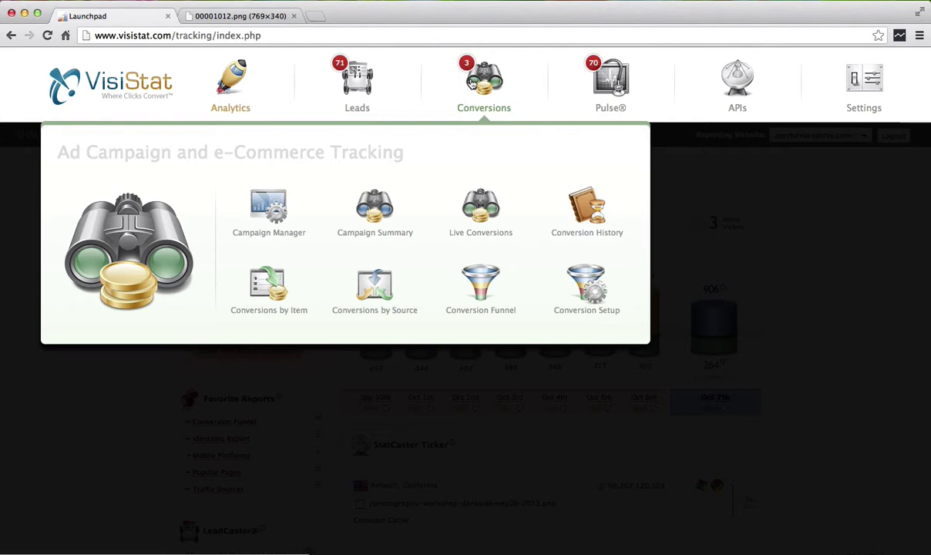
# - Open Campaign Manager and start a new campaign in the AdCaM Campaign Wizard
pyautogui.click(270, 210)
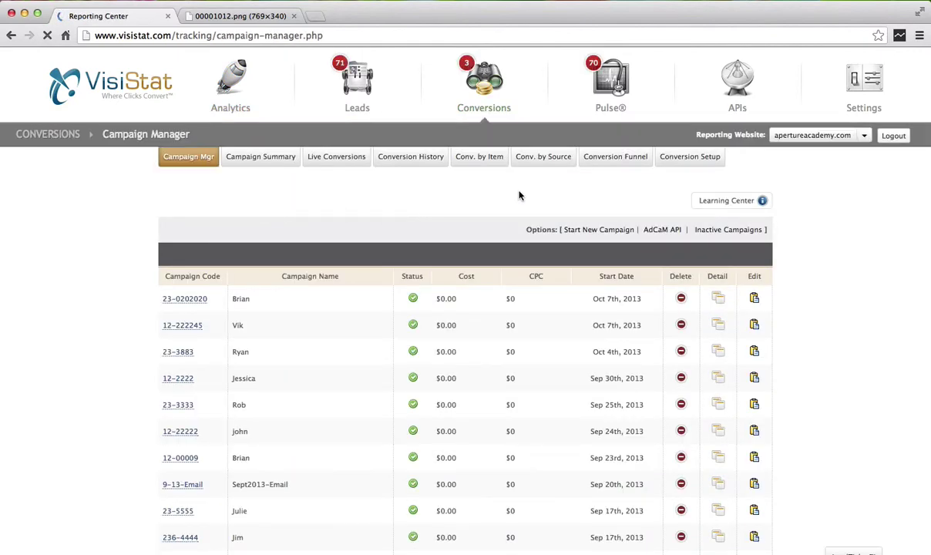
pyautogui.click(604, 230)
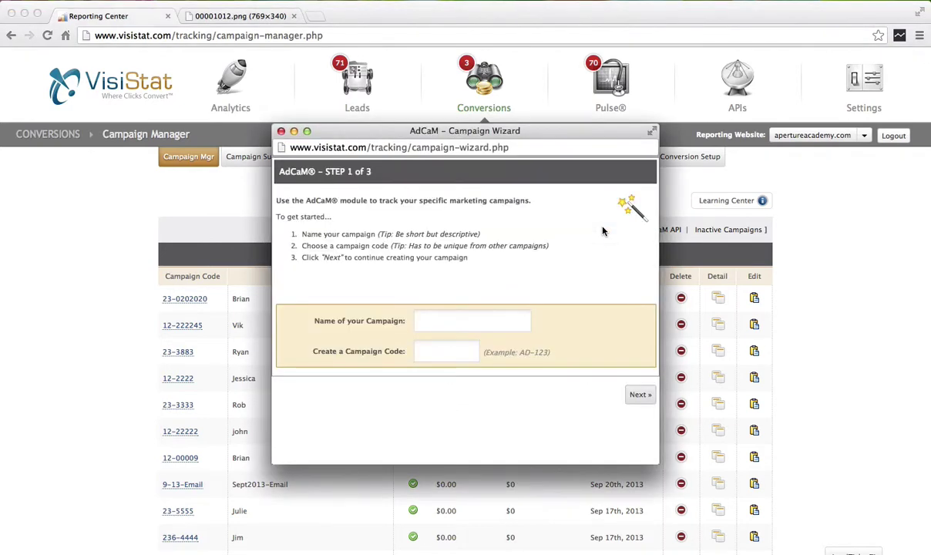
# - Enter campaign name 'Adwords Campaign 2013' and code ADW-1, then move to step 2
pyautogui.click(469, 325)
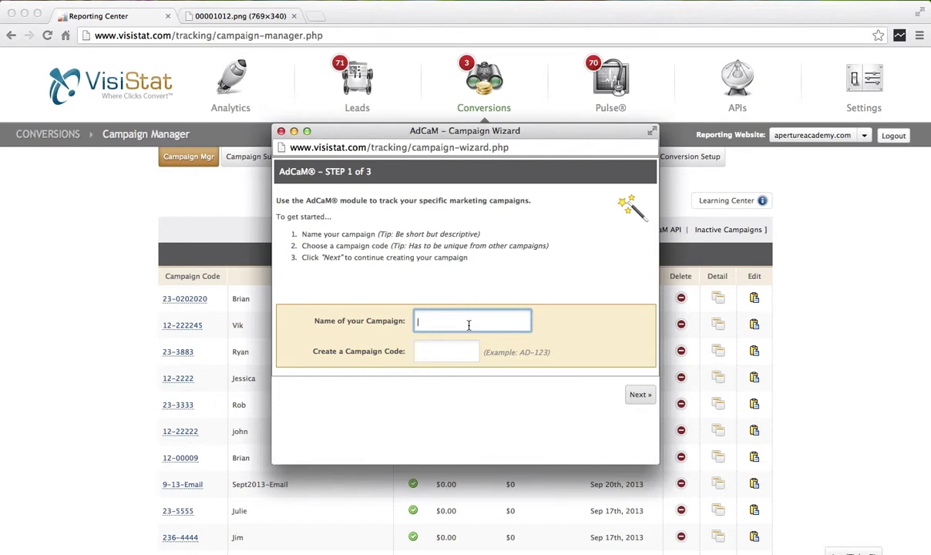
pyautogui.write('Adwords Campaign 2013')
pyautogui.press('Tab')
pyautogui.write('ADW')
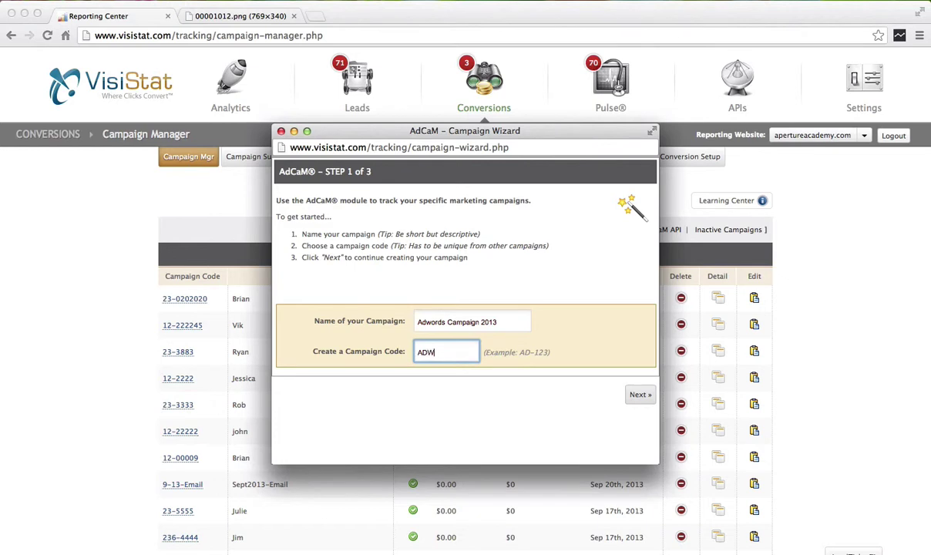
pyautogui.write('-1')
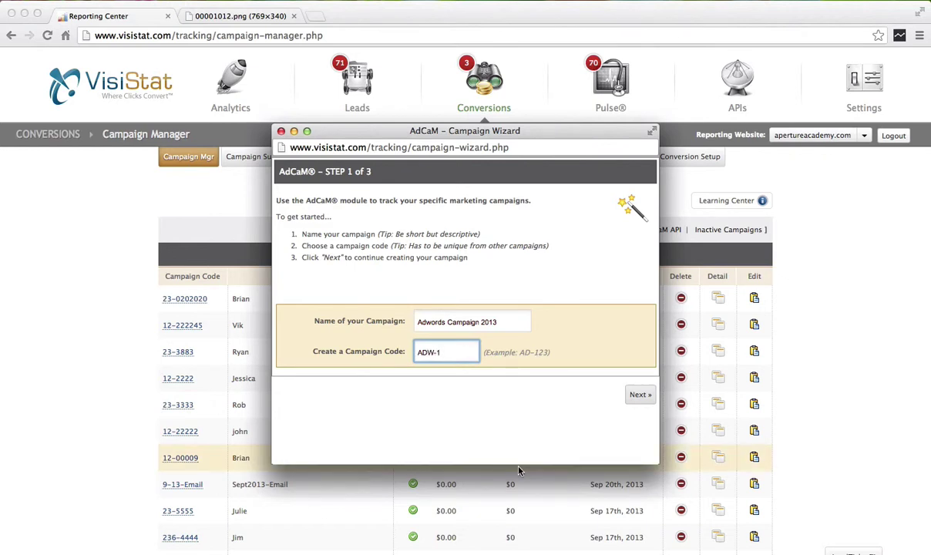
pyautogui.click(640, 396)
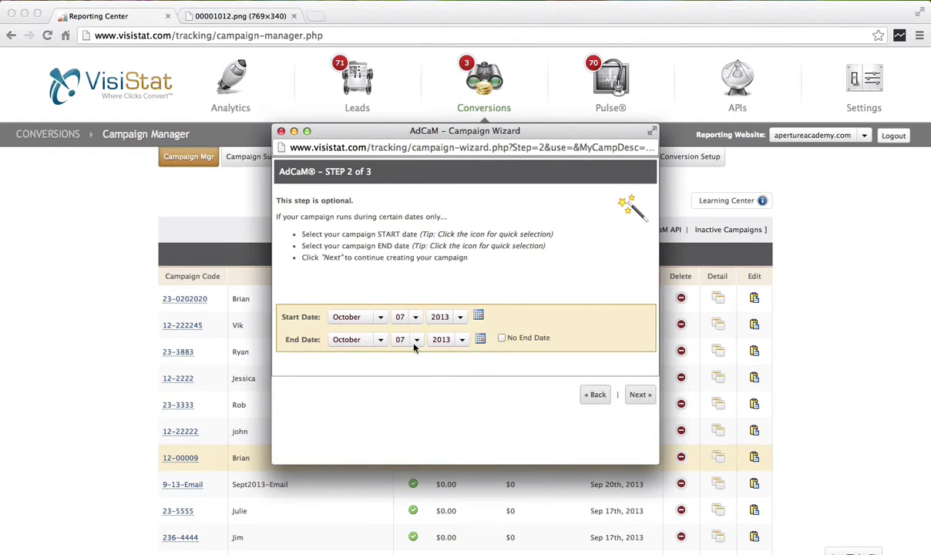
# - Set the campaign to No End Date and move on to step 3
pyautogui.click(502, 338)
pyautogui.click(640, 395)
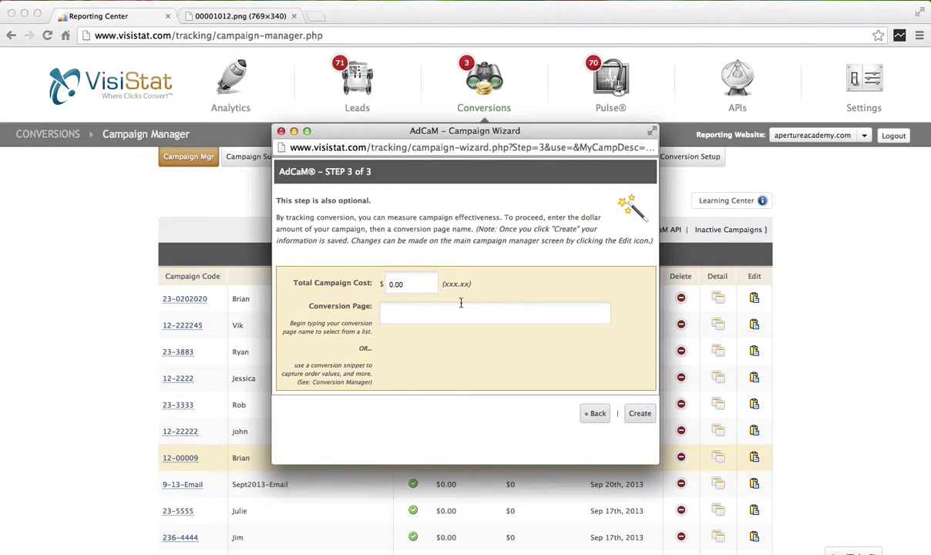
# - Leave the total campaign cost at 0.00
pyautogui.click(394, 284)
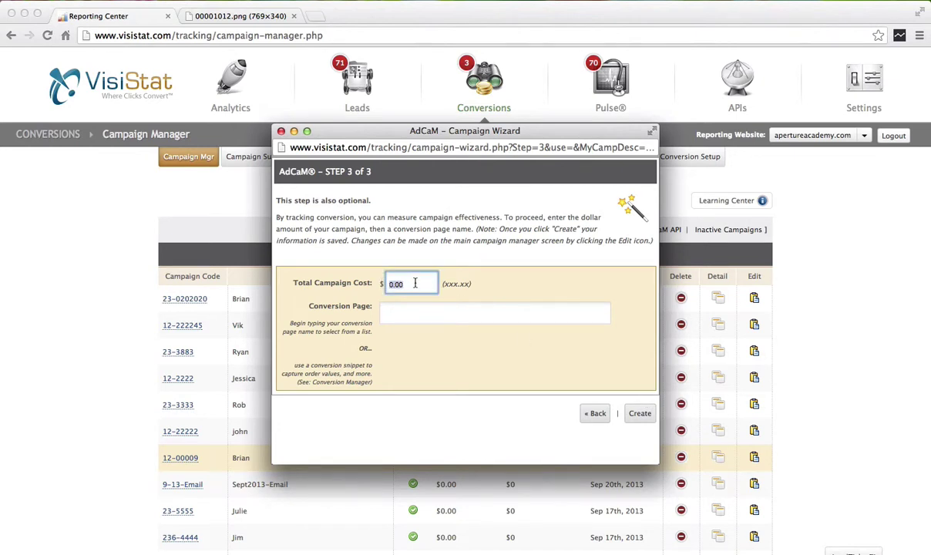
pyautogui.click(415, 284)
pyautogui.click(496, 287)
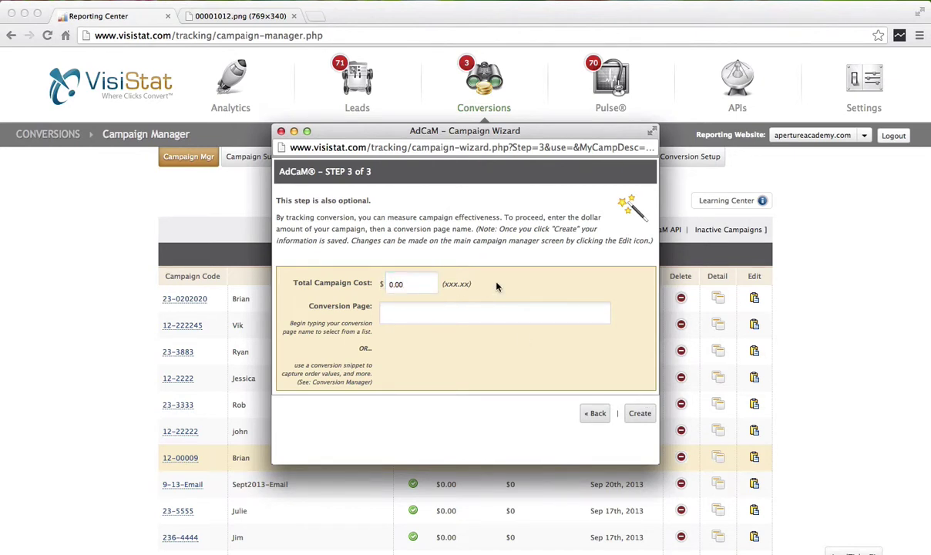
# - Choose /gallery-catalog as the conversion page and create the campaign
pyautogui.click(410, 316)
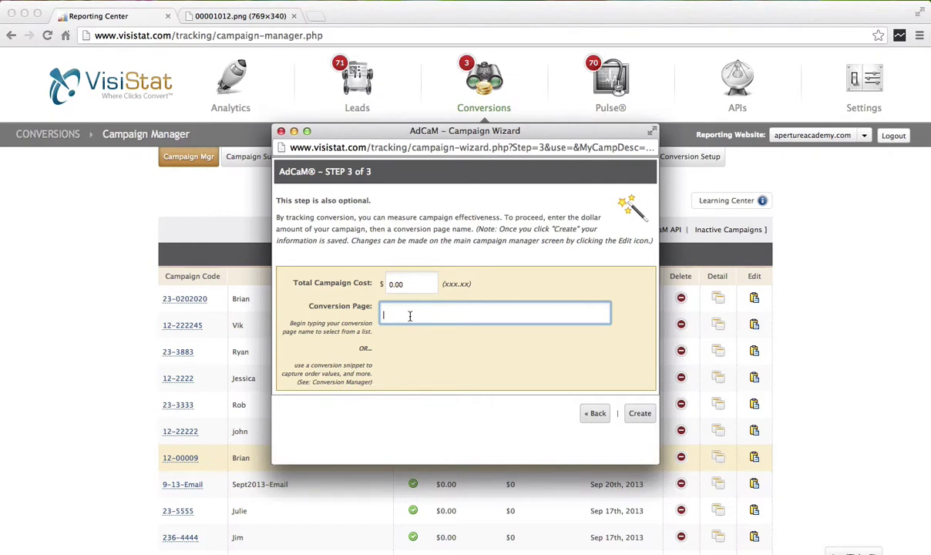
pyautogui.write('/g')
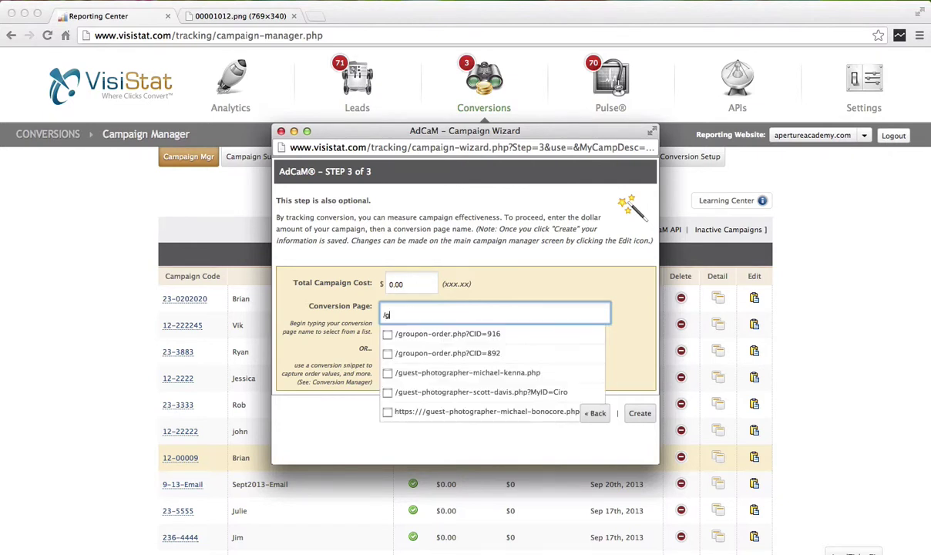
pyautogui.write('alle')
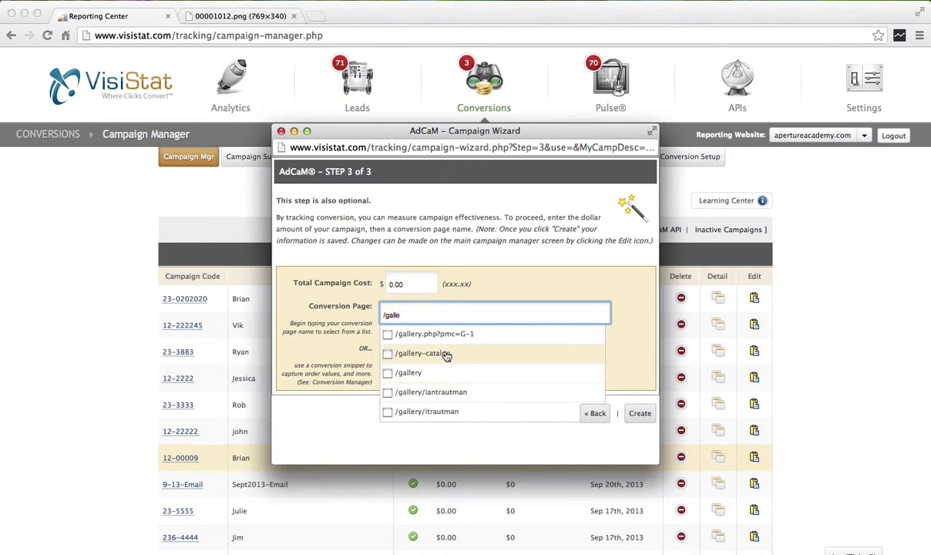
pyautogui.press('BackSpace')
pyautogui.press('BackSpace')
pyautogui.press('BackSpace')
pyautogui.press('BackSpace')
pyautogui.press('BackSpace')
pyautogui.press('BackSpace')
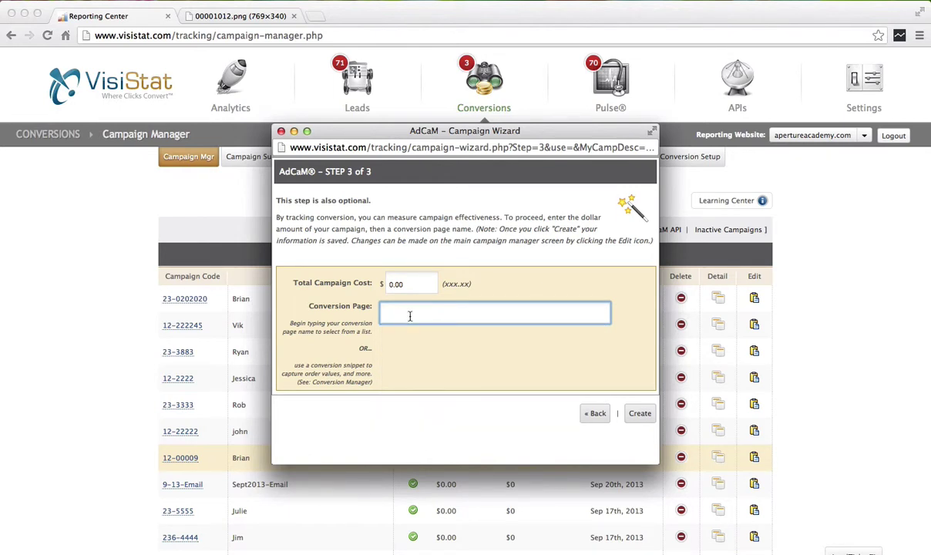
pyautogui.write('/ga')
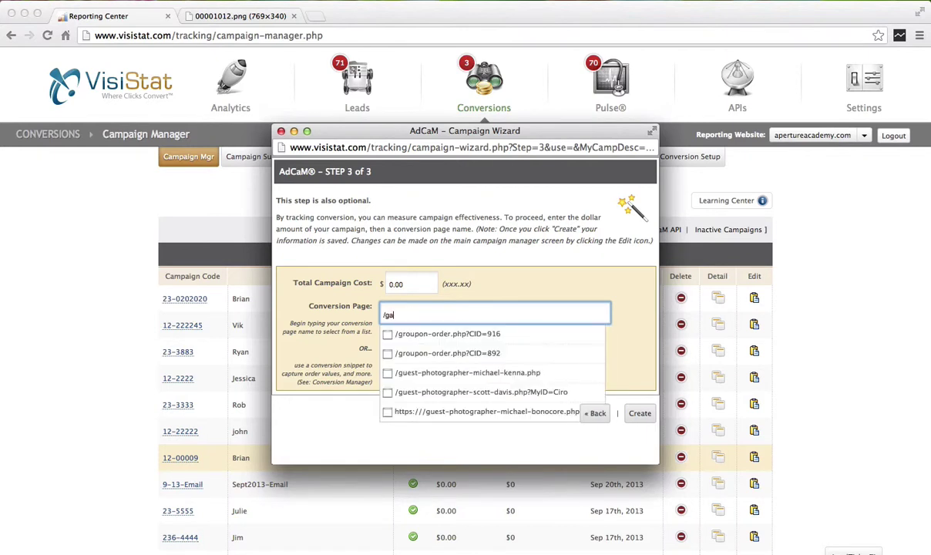
pyautogui.write('lle')
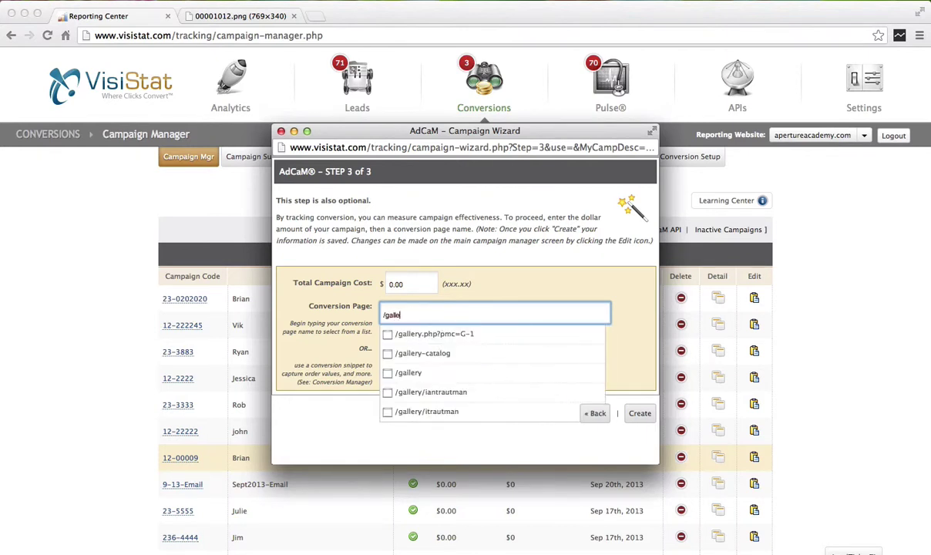
pyautogui.click(423, 354)
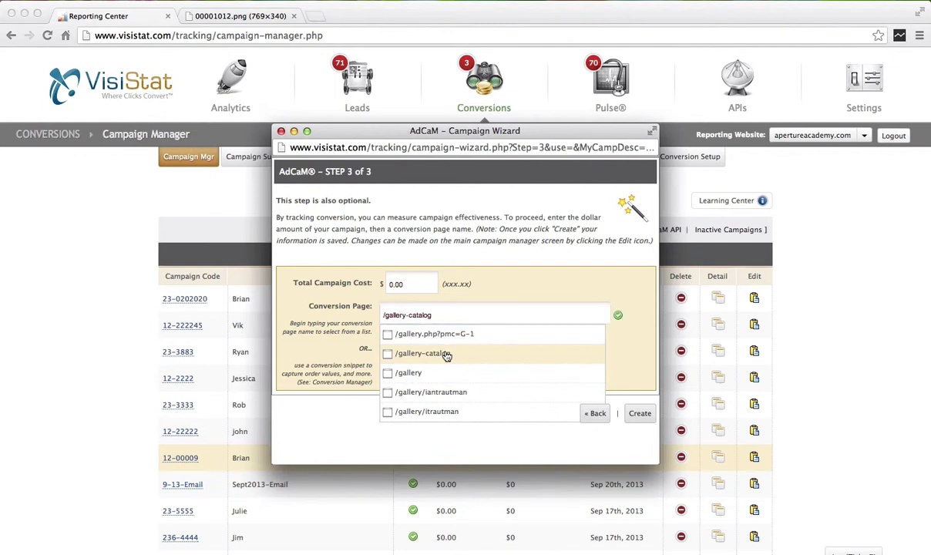
pyautogui.click(509, 315)
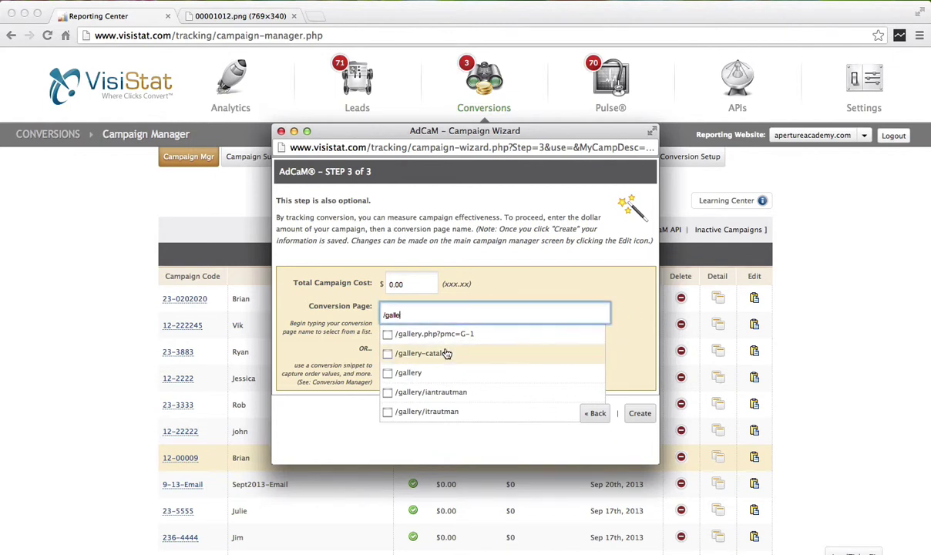
pyautogui.click(446, 354)
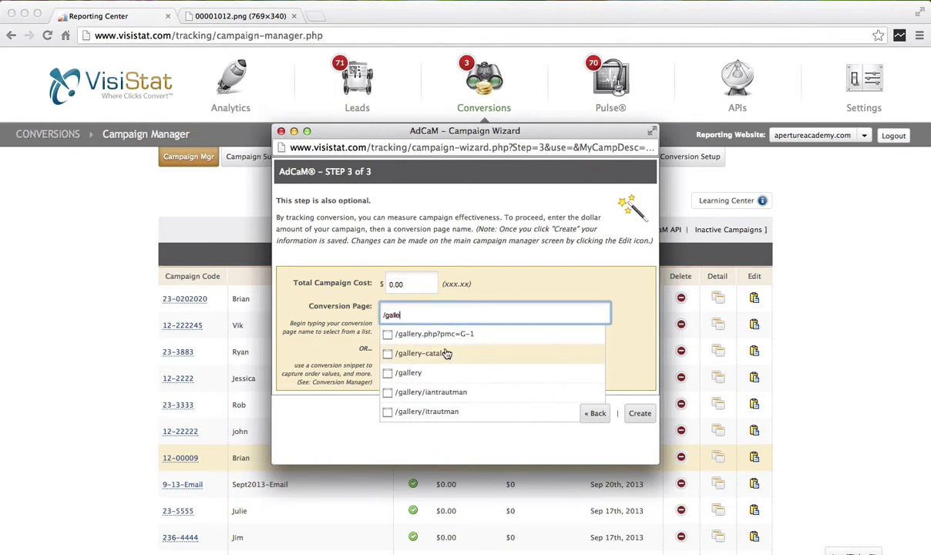
pyautogui.click(447, 354)
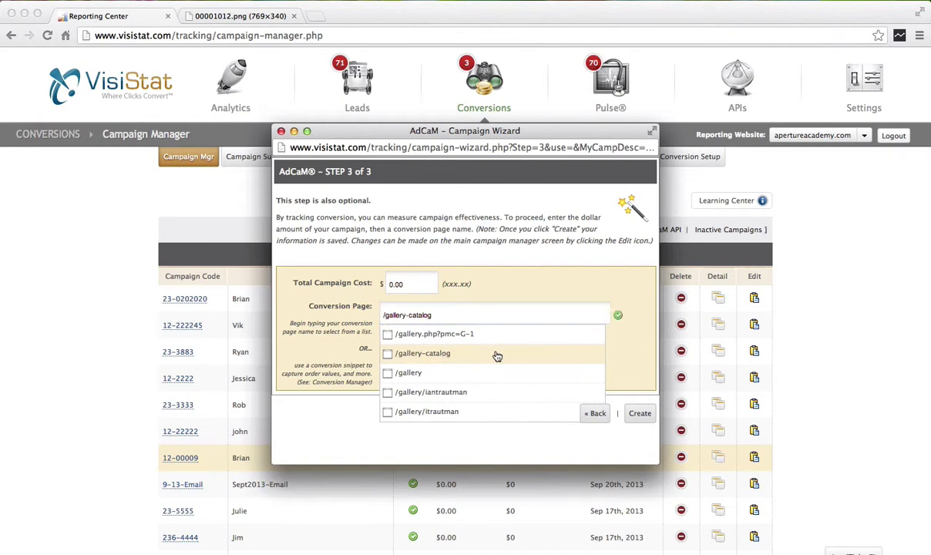
pyautogui.click(580, 315)
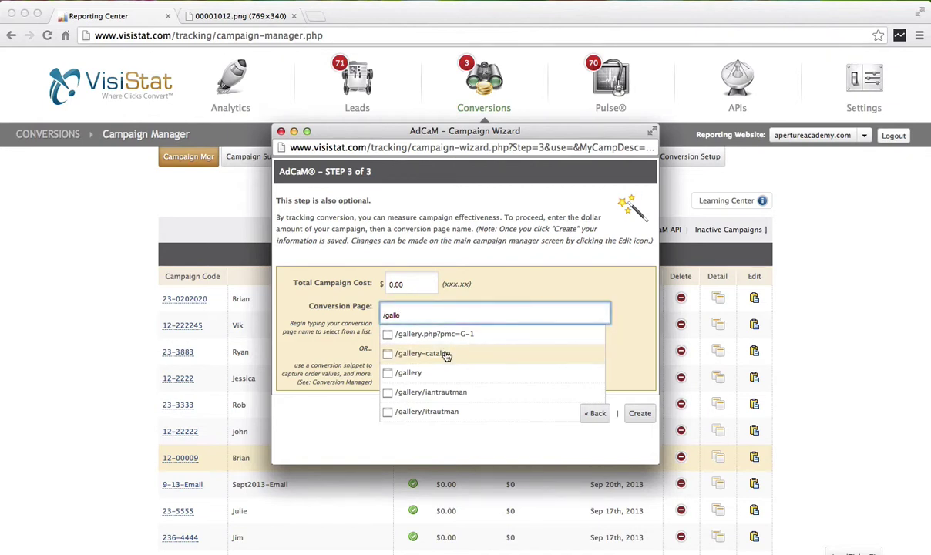
pyautogui.click(447, 353)
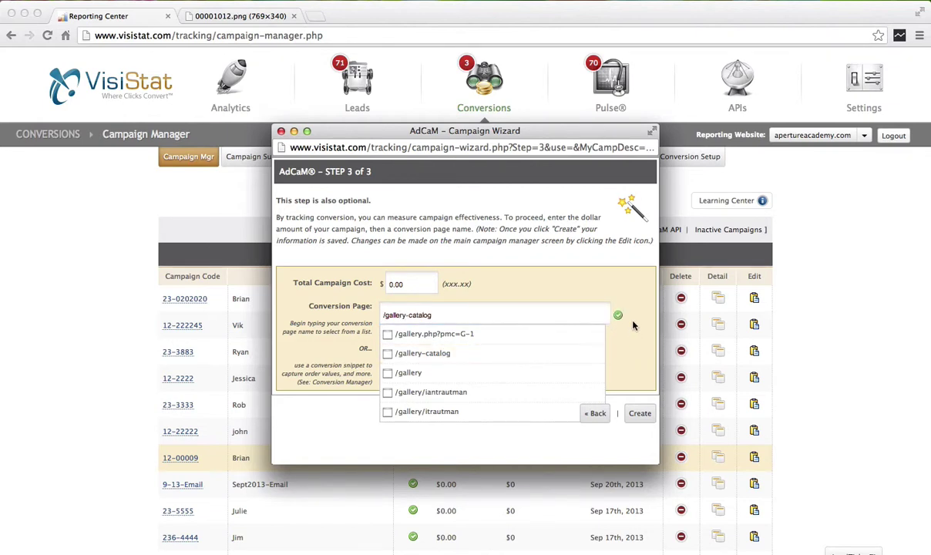
pyautogui.click(639, 416)
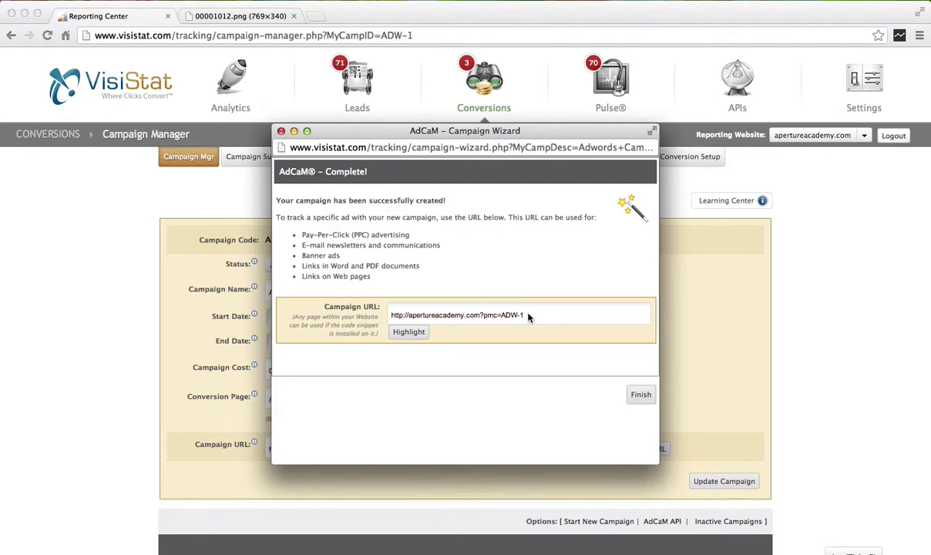
# - Review the ?pmc=ADW-1 tracking URL and finish the wizard to see campaign details
pyautogui.moveTo(526, 315); pyautogui.dragTo(480, 313)
pyautogui.click(638, 394)
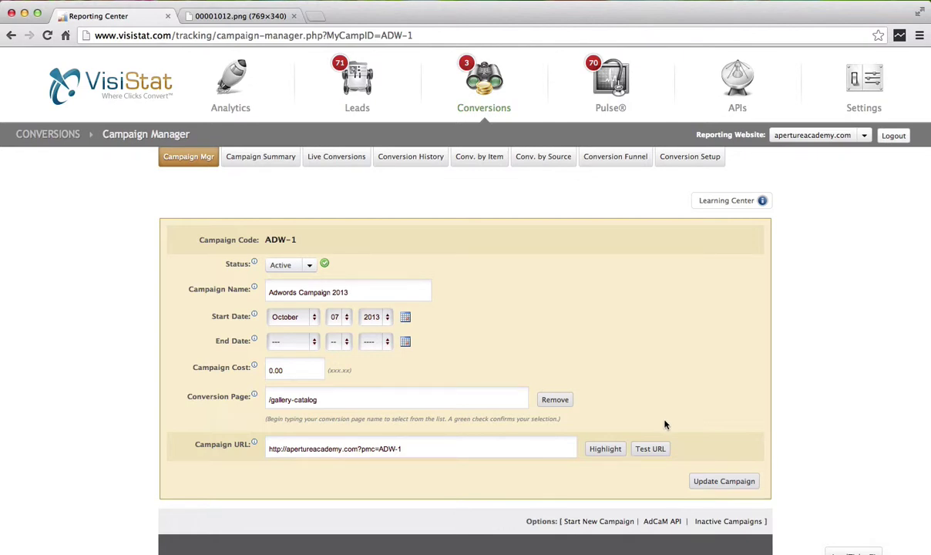
pyautogui.click(655, 450)
pyautogui.click(654, 450)
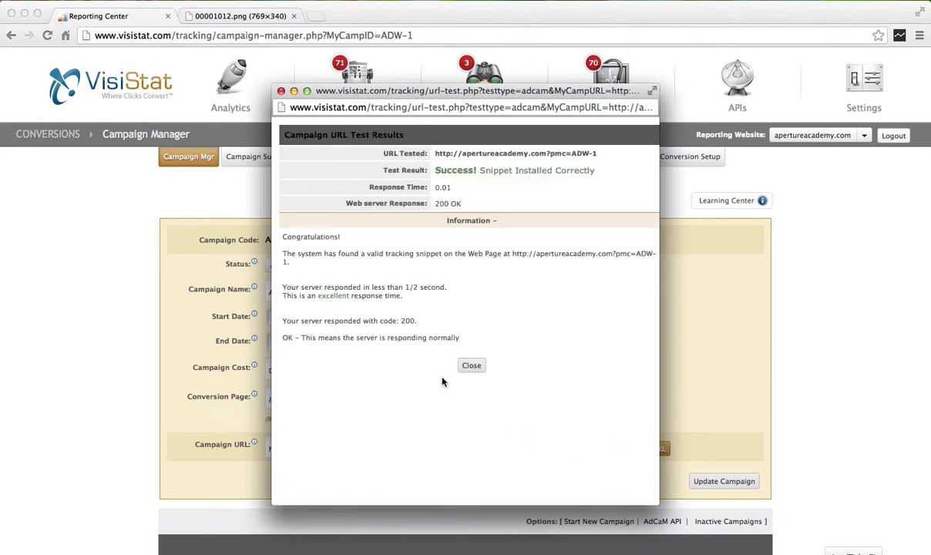
pyautogui.click(472, 366)
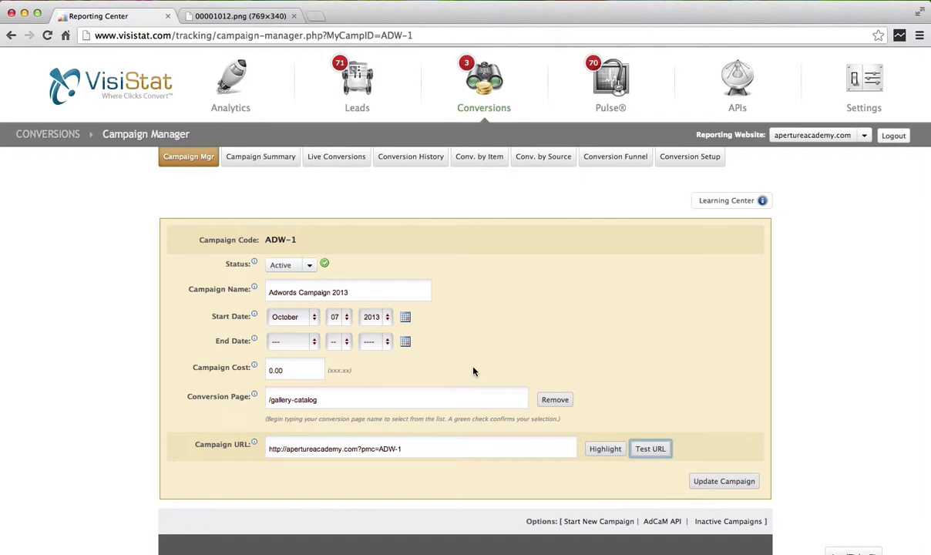
# - Insert /landingpage into the campaign URL before ?pmc=ADW-1, then view the AdWords ad screenshot
pyautogui.click(360, 449)
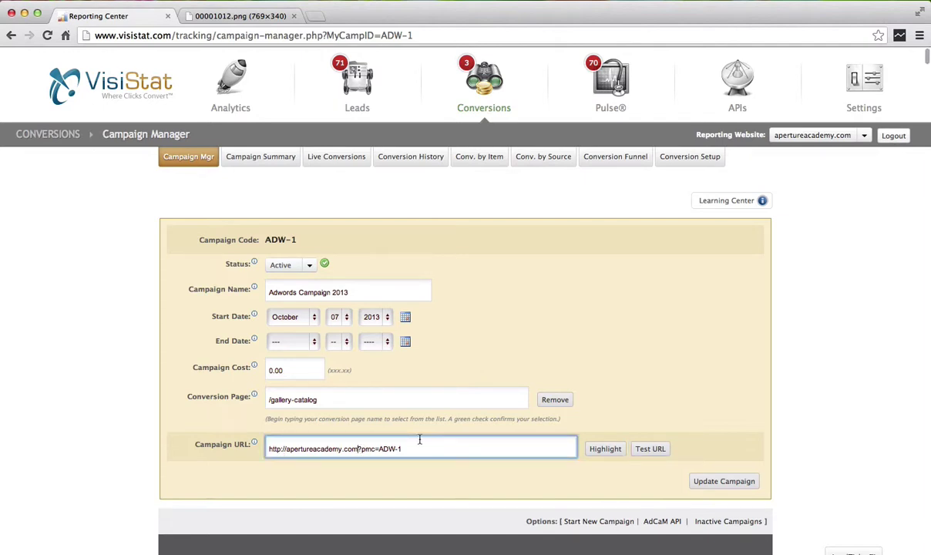
pyautogui.write('/landingpage')
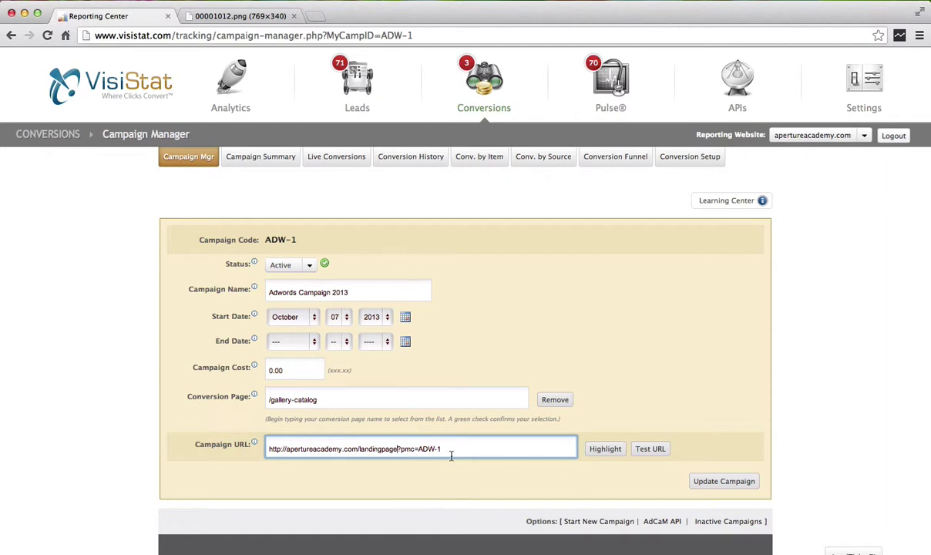
pyautogui.moveTo(441, 449); pyautogui.dragTo(399, 450)
pyautogui.click(477, 453)
pyautogui.press('super+a')
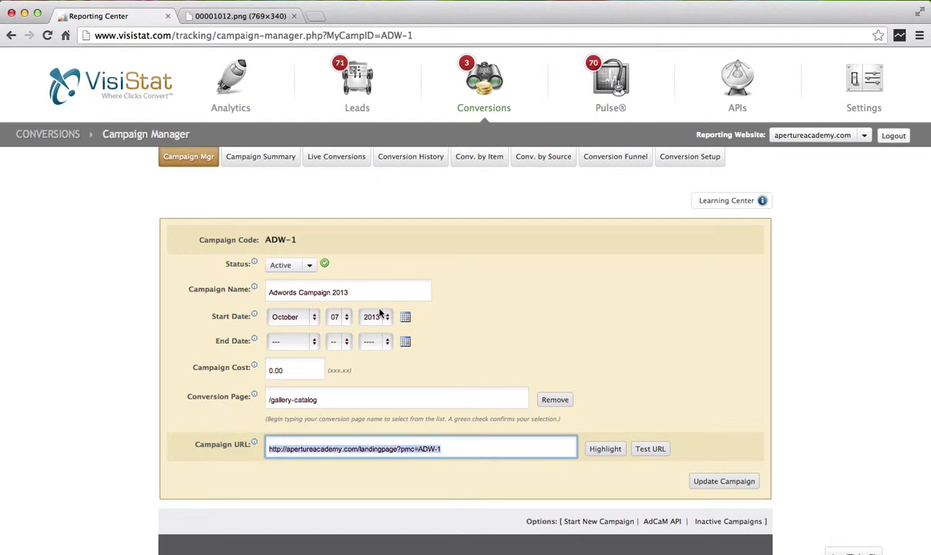
pyautogui.click(236, 16)
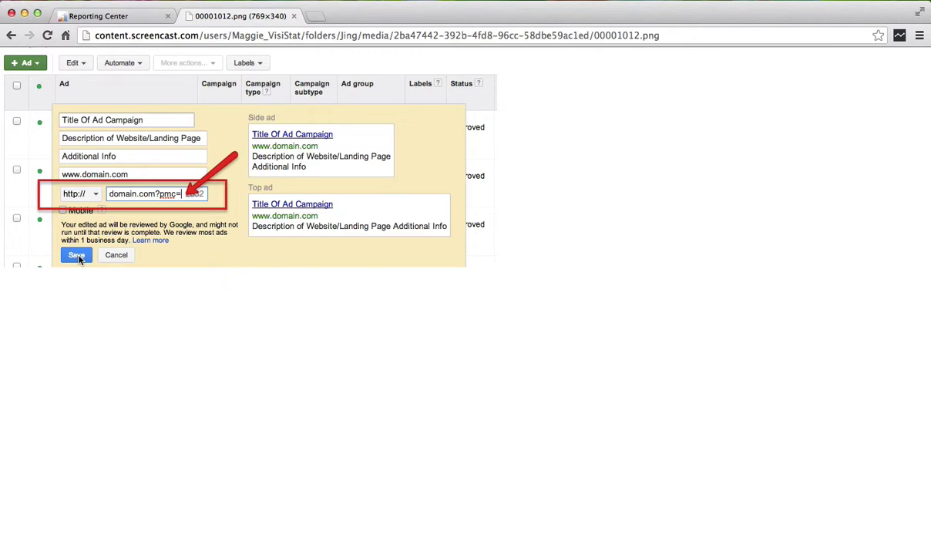
# - Return to the Reporting Center and show the AdCaM Campaign Summary for seven campaigns
pyautogui.click(108, 16)
pyautogui.click(279, 160)
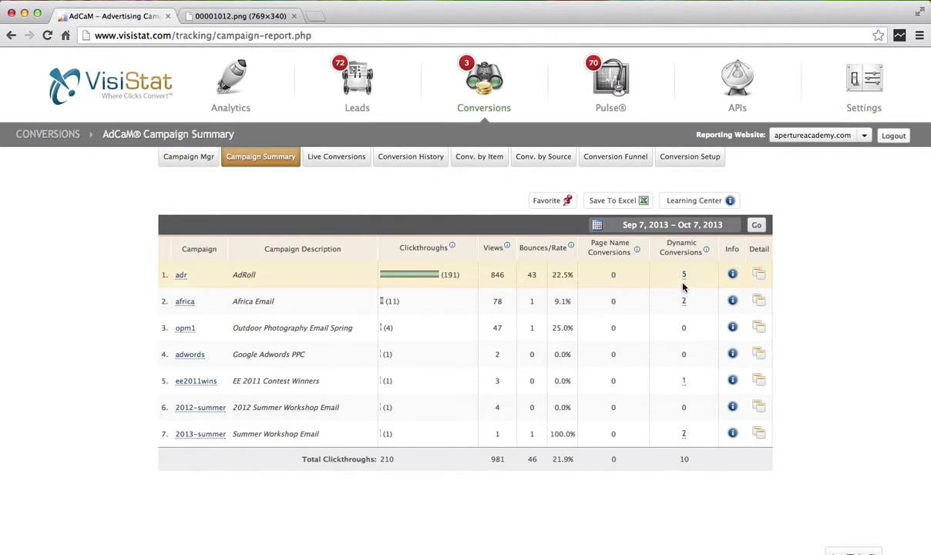
# - Open the day-by-day detail report for the Africa Email campaign
pyautogui.click(762, 306)
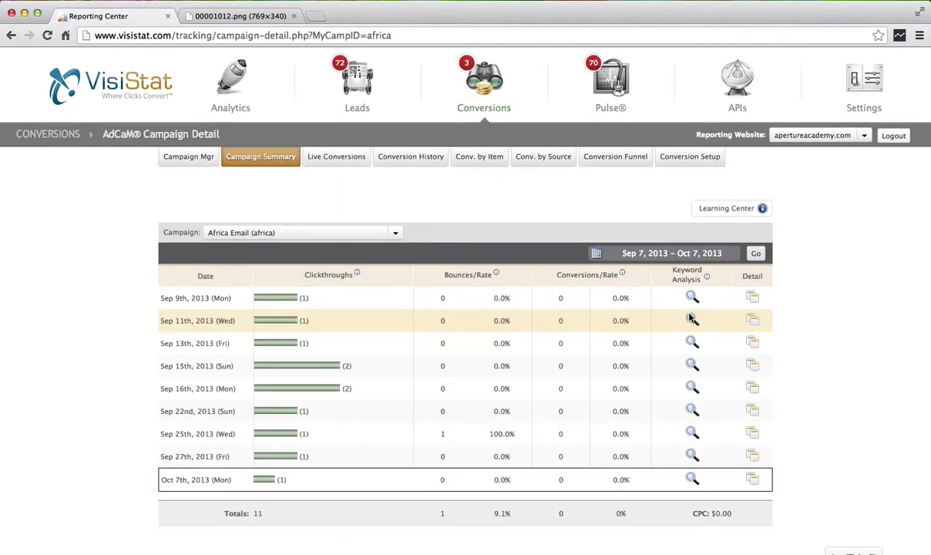
# - Inspect the Sep 11th, 2013 visit's click path, then open the how-to video library
pyautogui.click(756, 326)
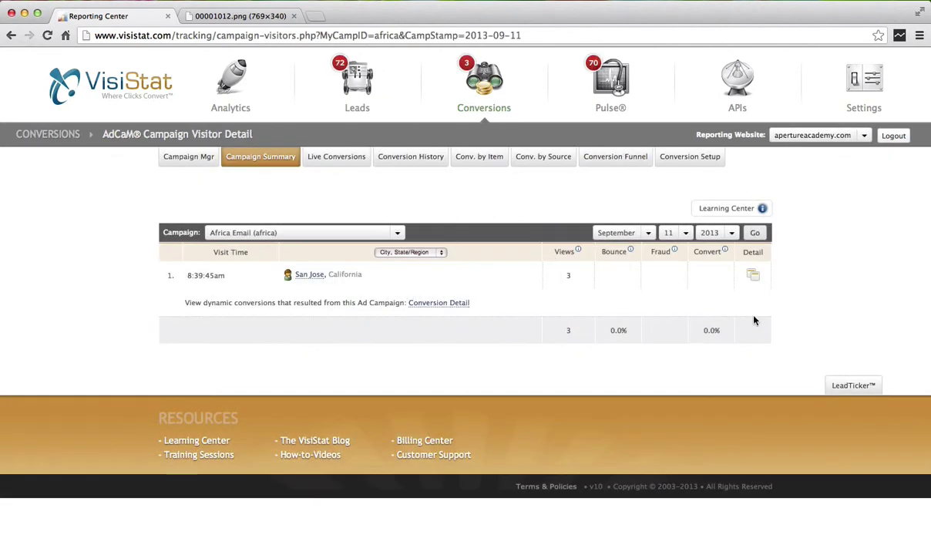
pyautogui.click(753, 276)
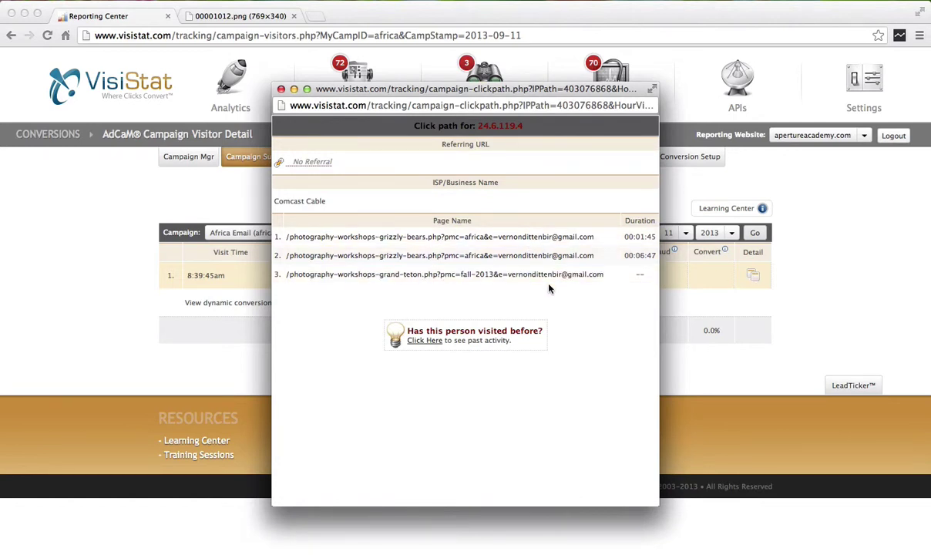
pyautogui.click(281, 90)
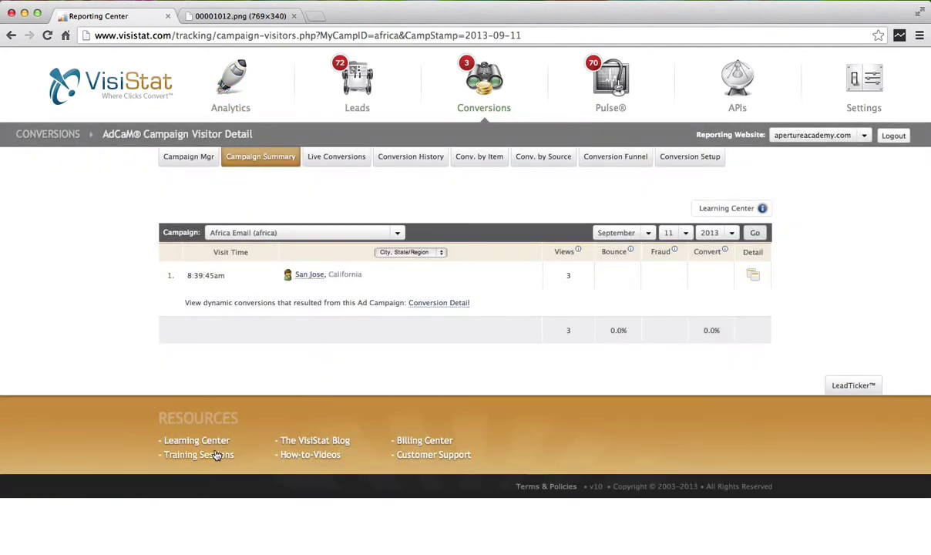
pyautogui.click(291, 457)
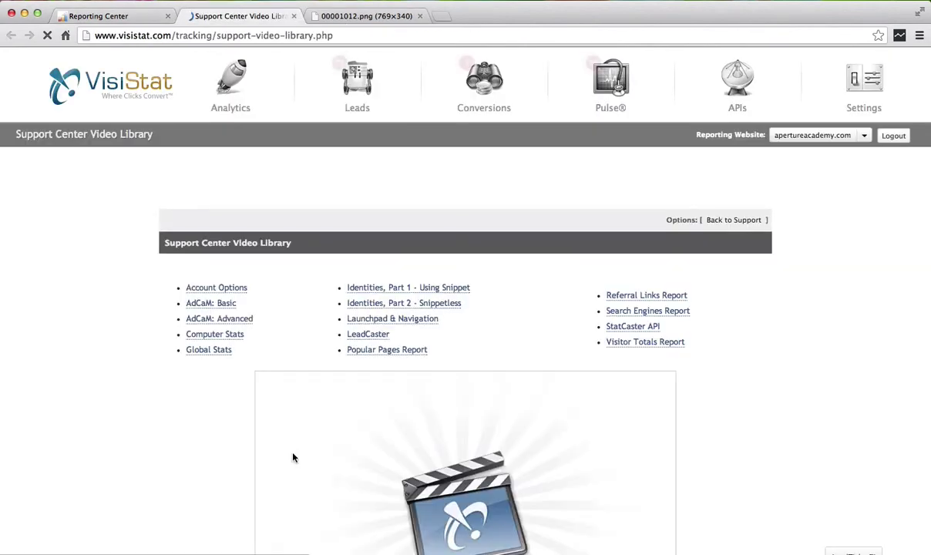